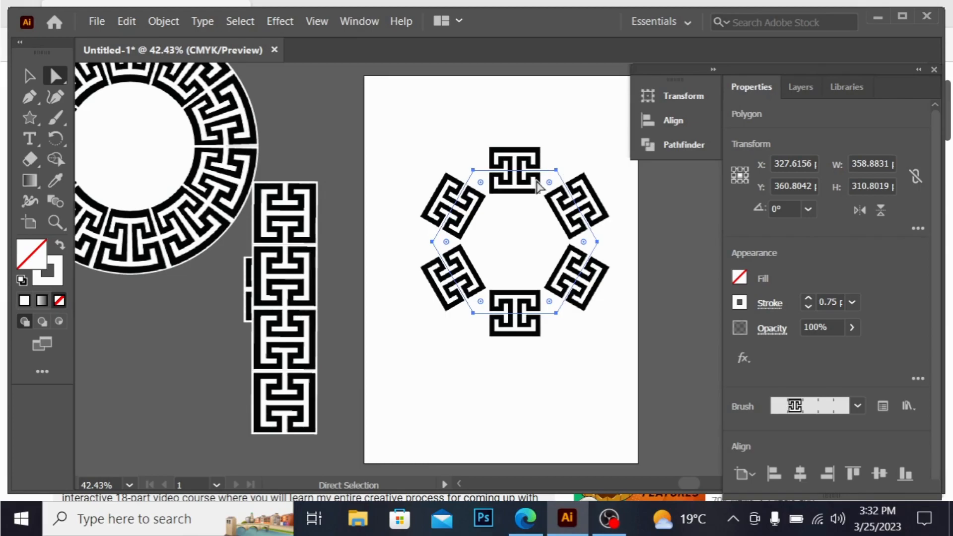
# Step: Move the hexagonal key pattern lower on the artboard and bring the circular key pattern onto the artboard
pyautogui.moveTo(533, 185); pyautogui.dragTo(522, 301)
pyautogui.moveTo(205, 143); pyautogui.dragTo(549, 167)
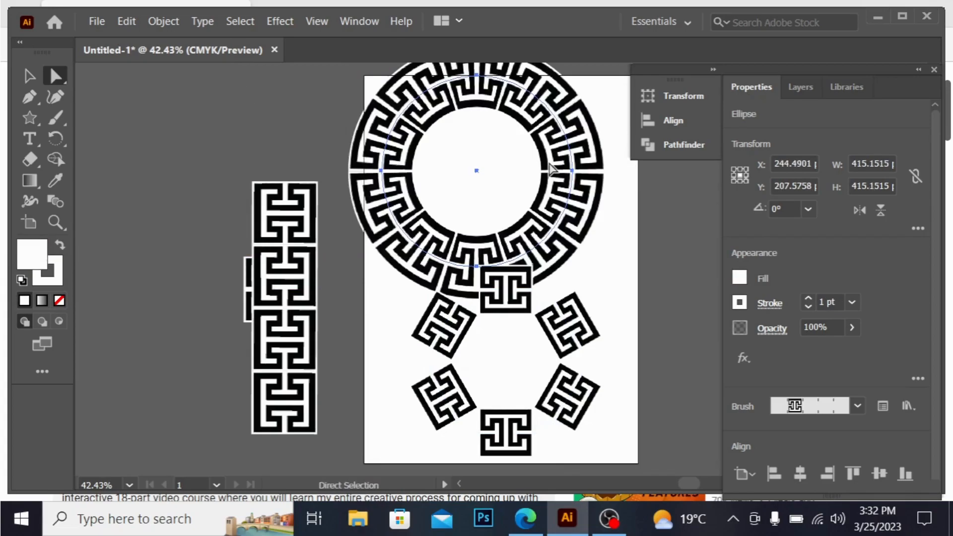
pyautogui.moveTo(517, 298); pyautogui.dragTo(520, 333)
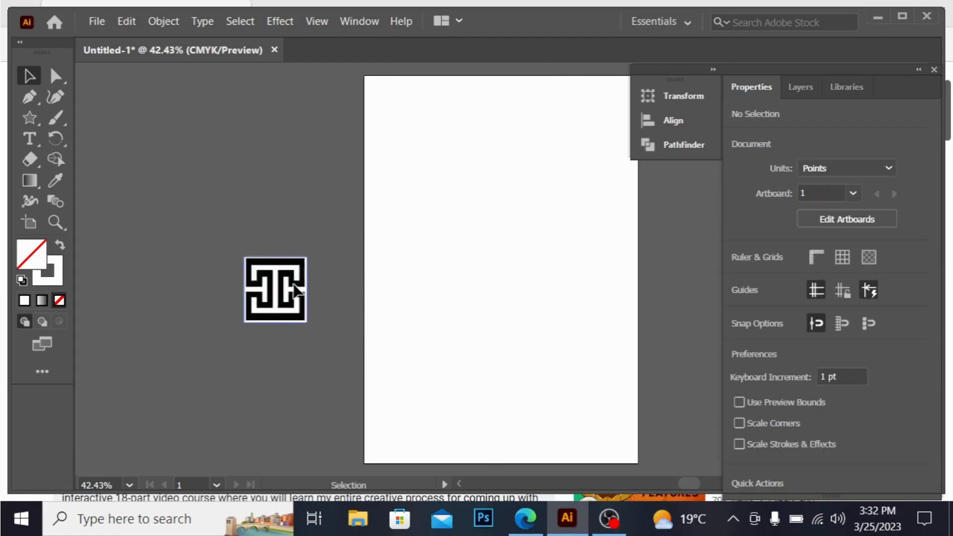
# Step: Create a pattern brush with default options from the key motif image and set the image aside beside the artboard
pyautogui.moveTo(297, 290); pyautogui.dragTo(525, 246)
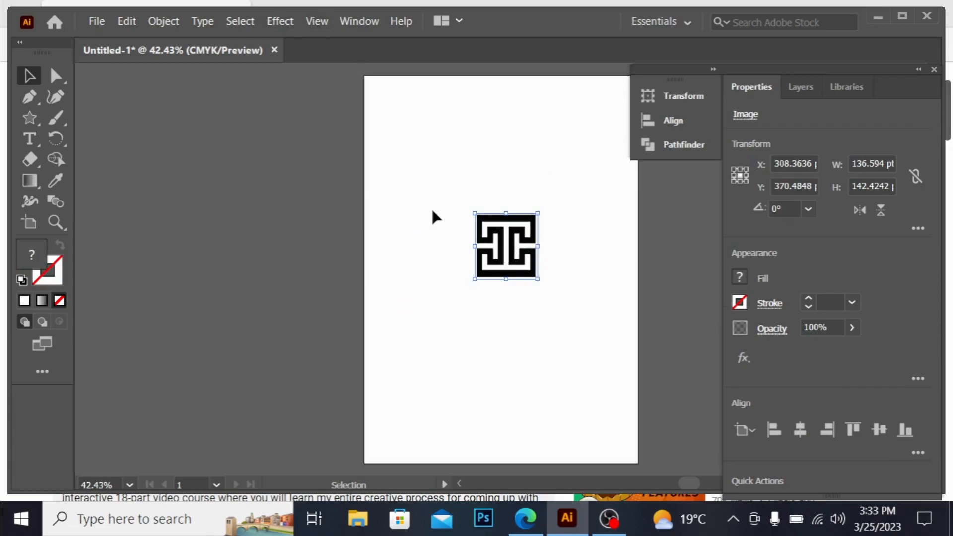
pyautogui.click(359, 22)
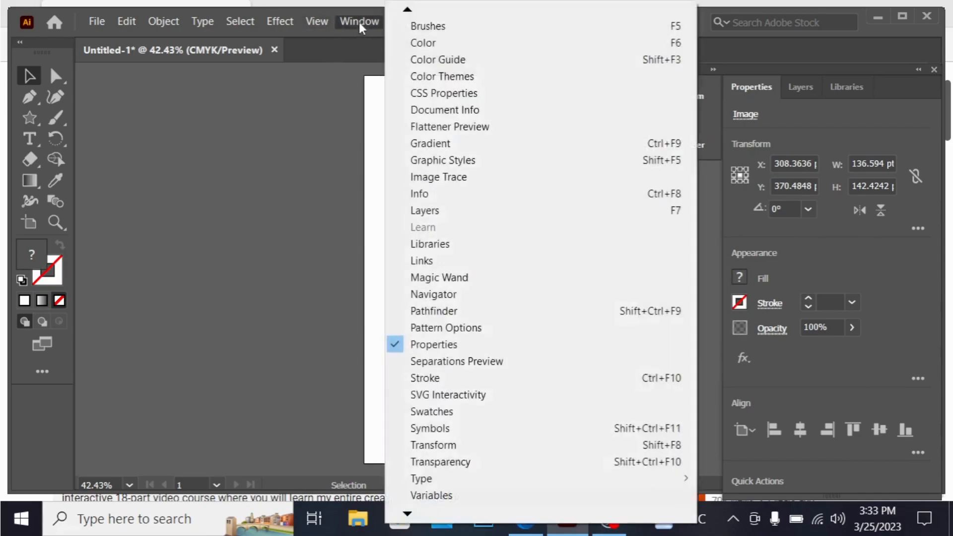
pyautogui.click(470, 27)
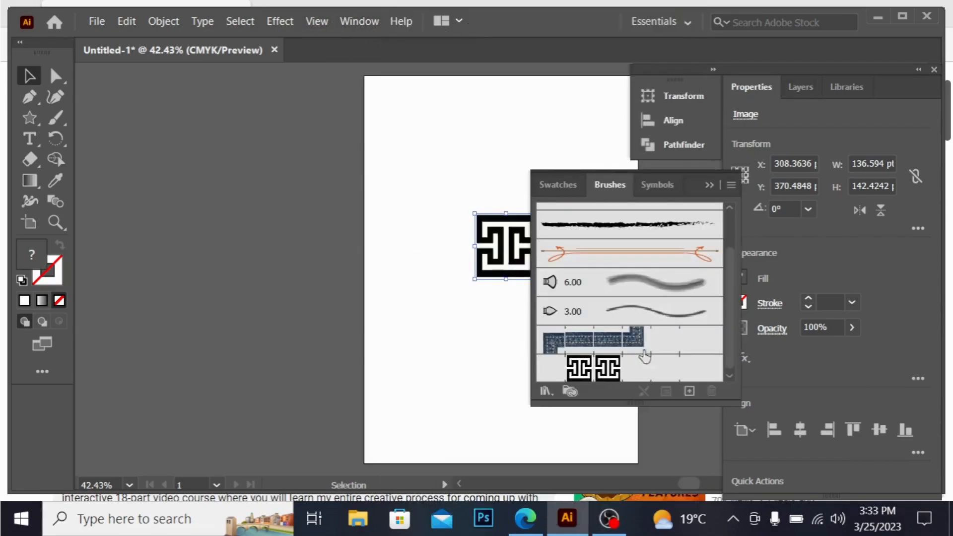
pyautogui.click(689, 392)
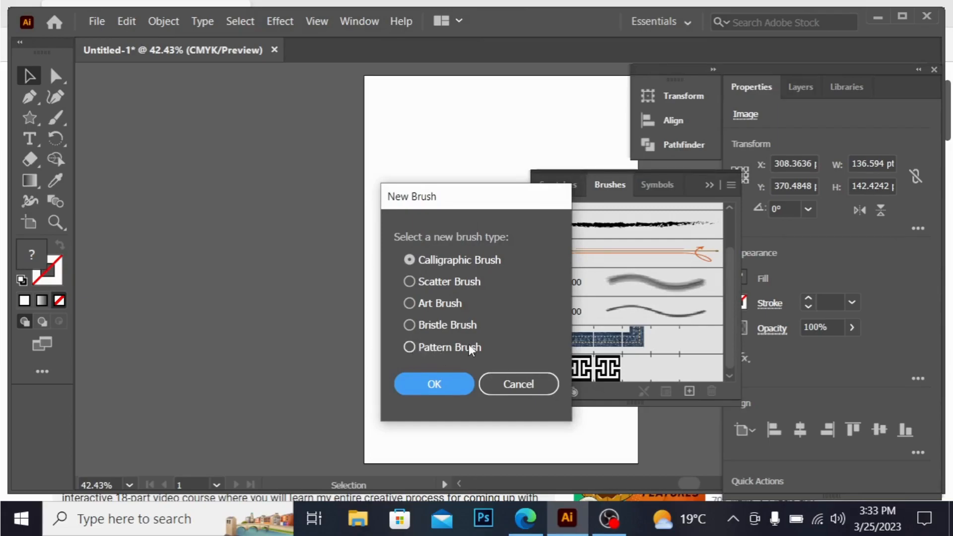
pyautogui.click(410, 347)
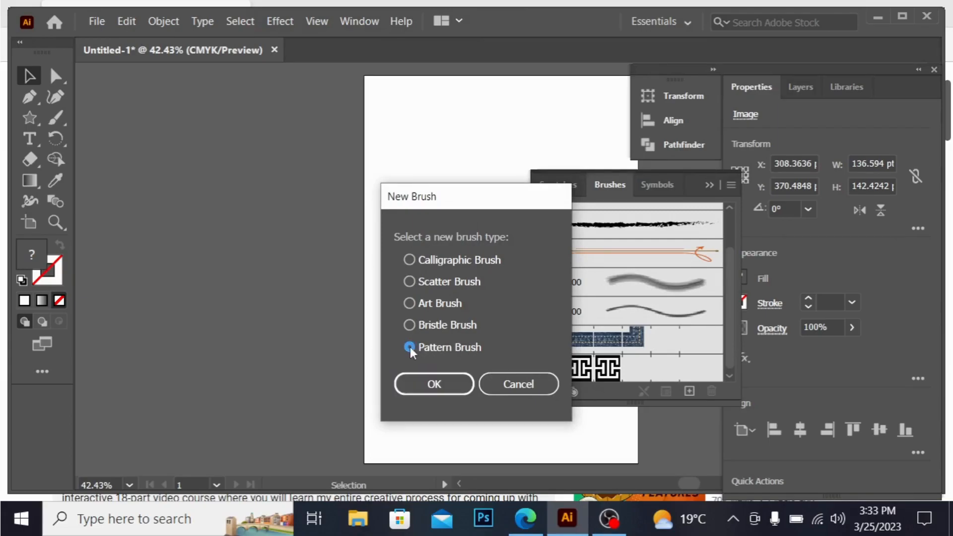
pyautogui.click(428, 385)
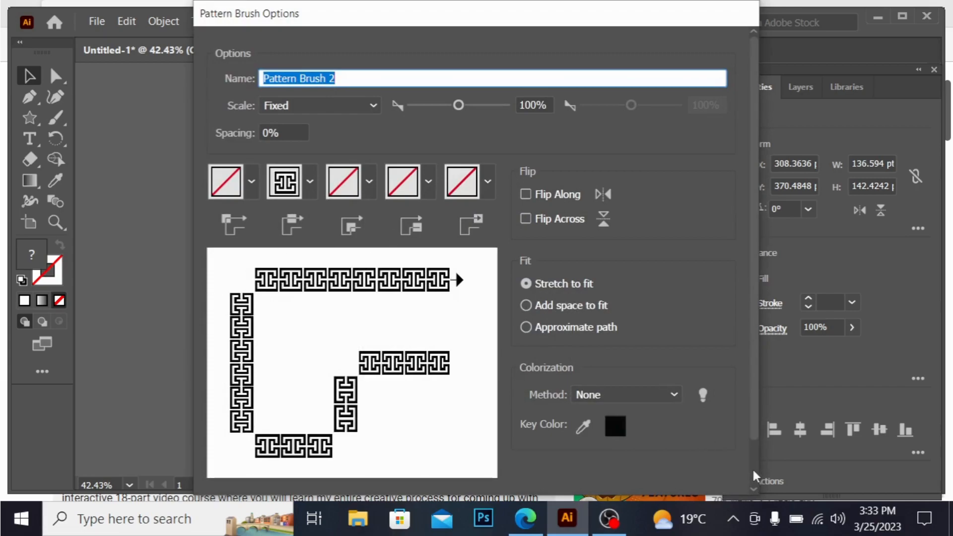
pyautogui.scroll(-2, 754, 475)
pyautogui.click(610, 458)
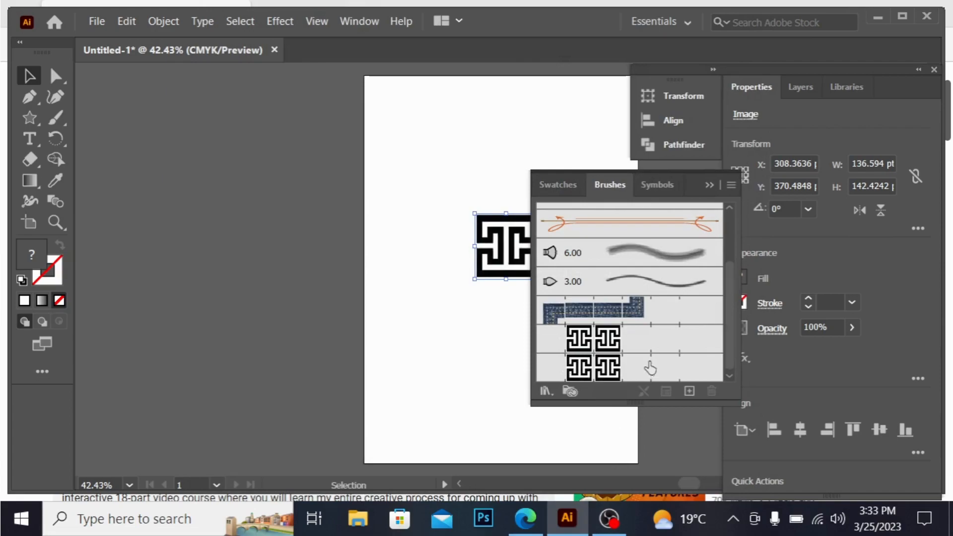
pyautogui.moveTo(695, 179); pyautogui.dragTo(877, 180)
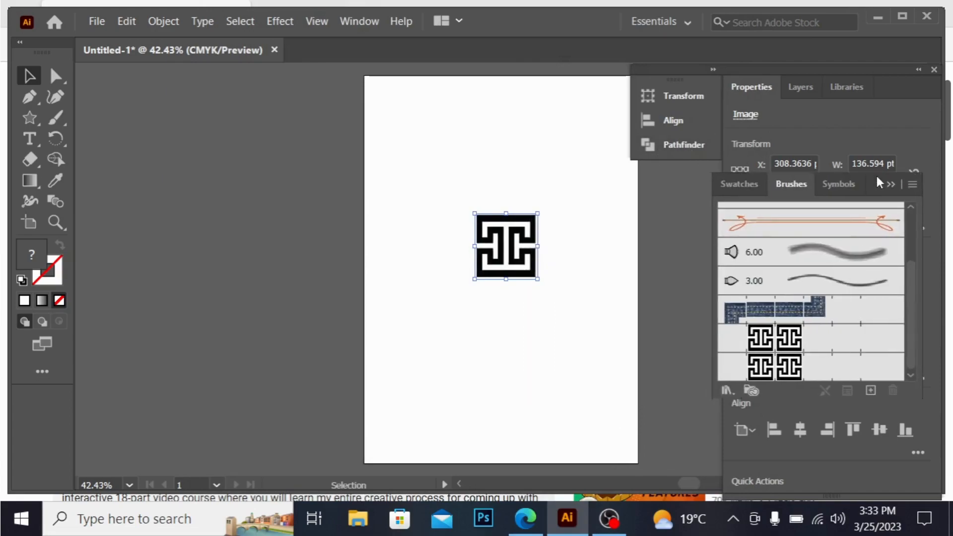
pyautogui.moveTo(502, 254); pyautogui.dragTo(222, 254)
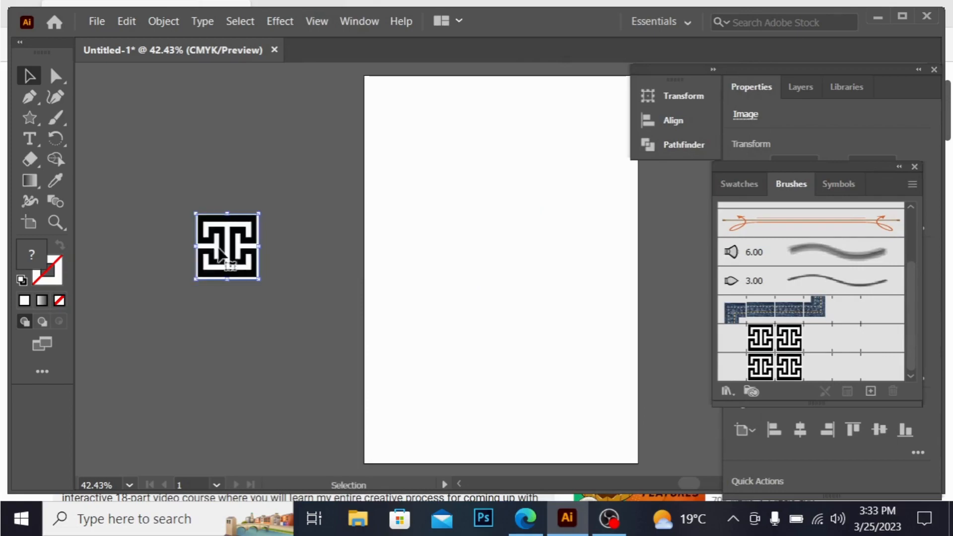
# Step: Draw a circle about 452 pt in diameter on the artboard and apply the new key-motif pattern brush to it
pyautogui.click(30, 119)
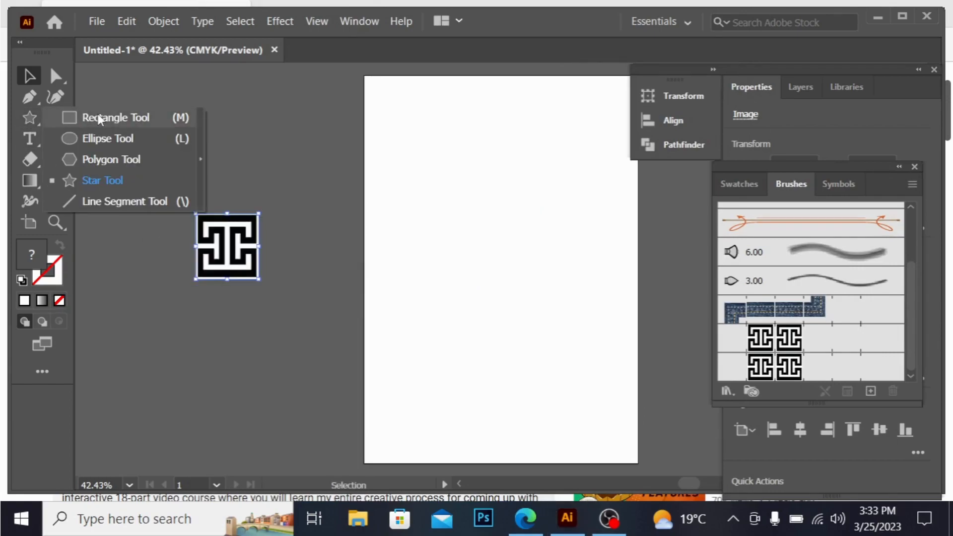
pyautogui.click(95, 135)
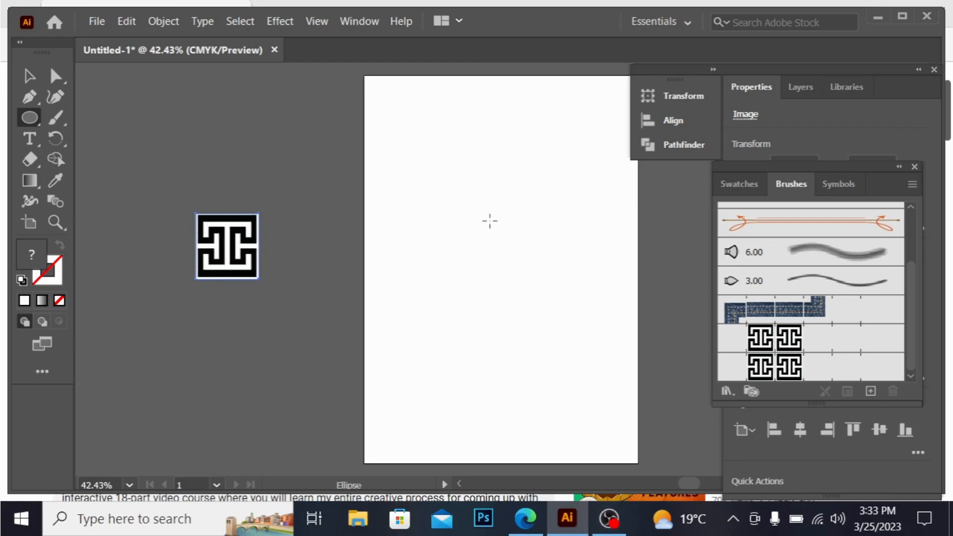
pyautogui.press('alt')
pyautogui.moveTo(490, 222); pyautogui.dragTo(594, 305)
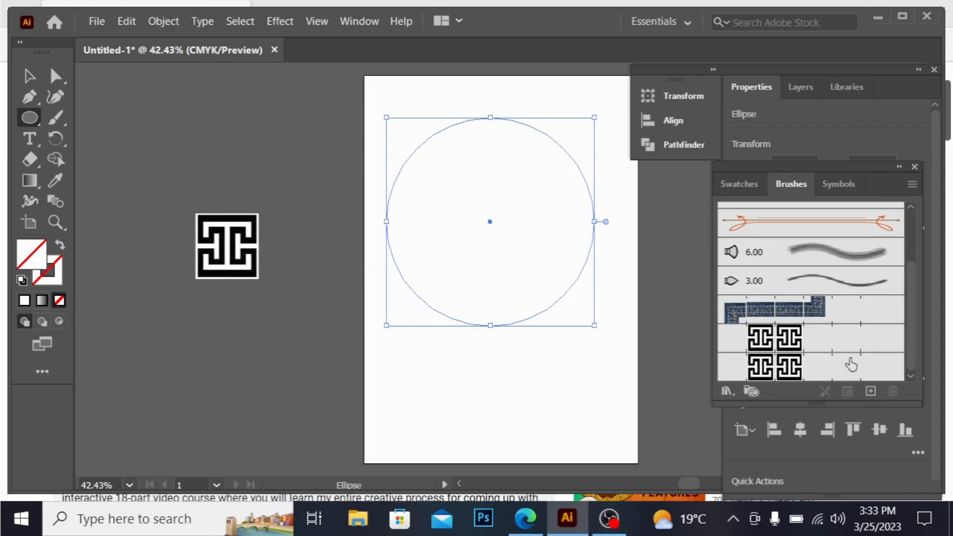
pyautogui.click(837, 373)
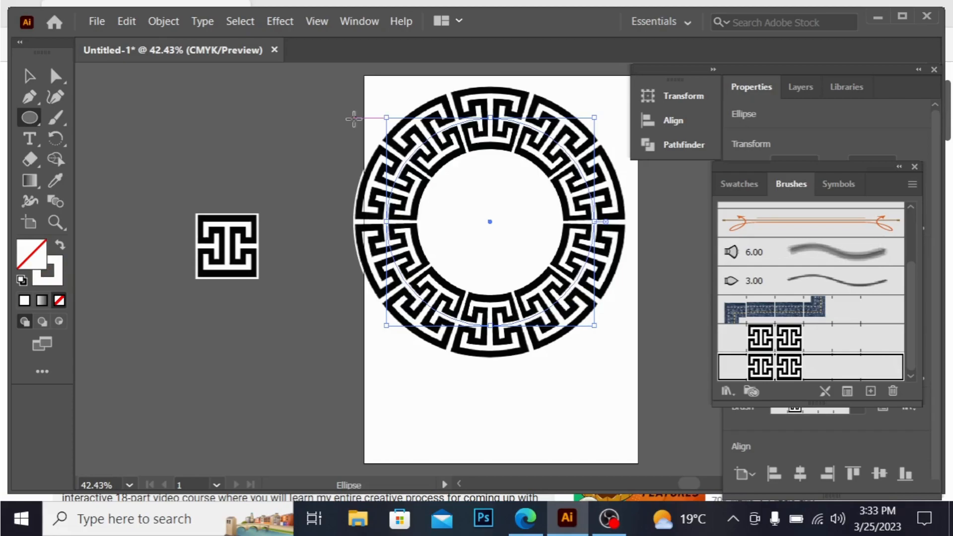
pyautogui.click(899, 166)
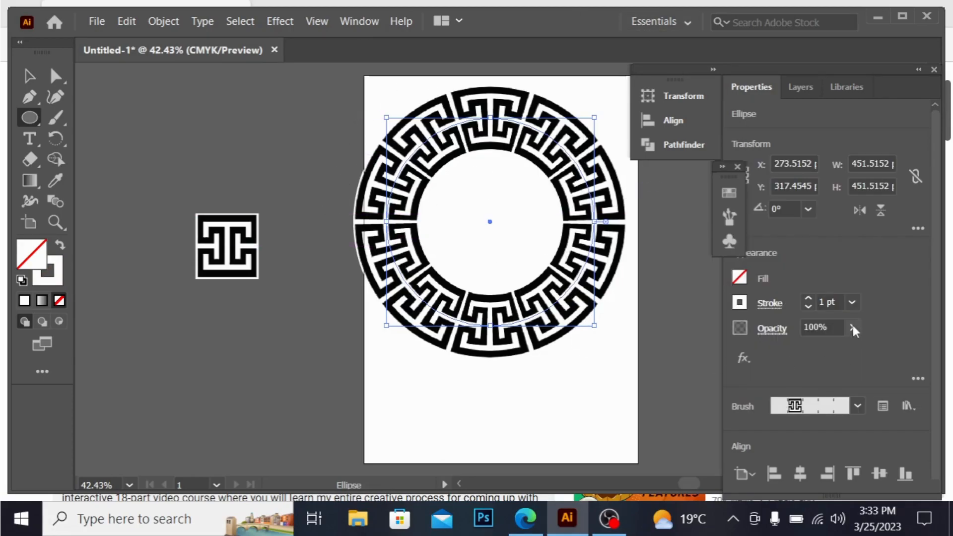
# Step: Try stroke weights of 0.5 pt and 0.75 pt on the patterned circle
pyautogui.click(853, 304)
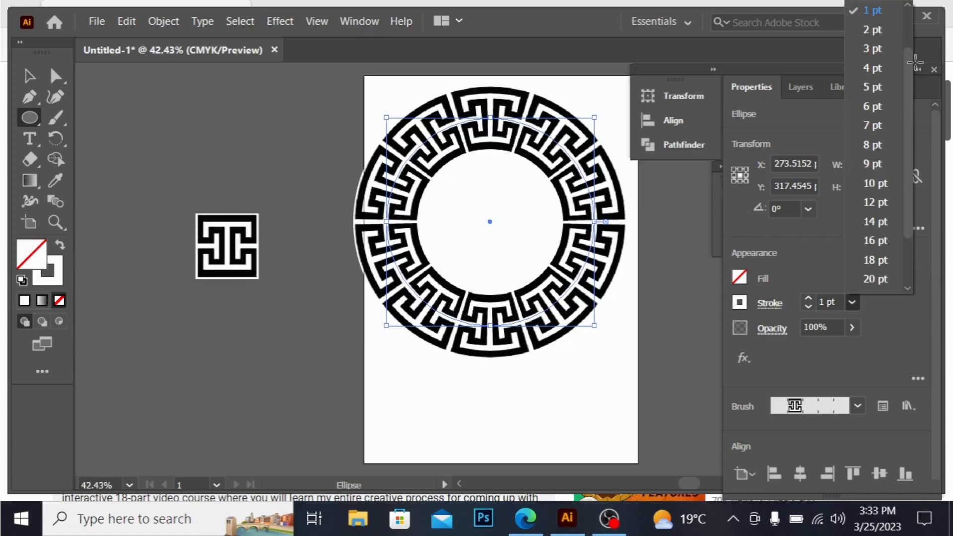
pyautogui.moveTo(911, 65); pyautogui.dragTo(906, 29)
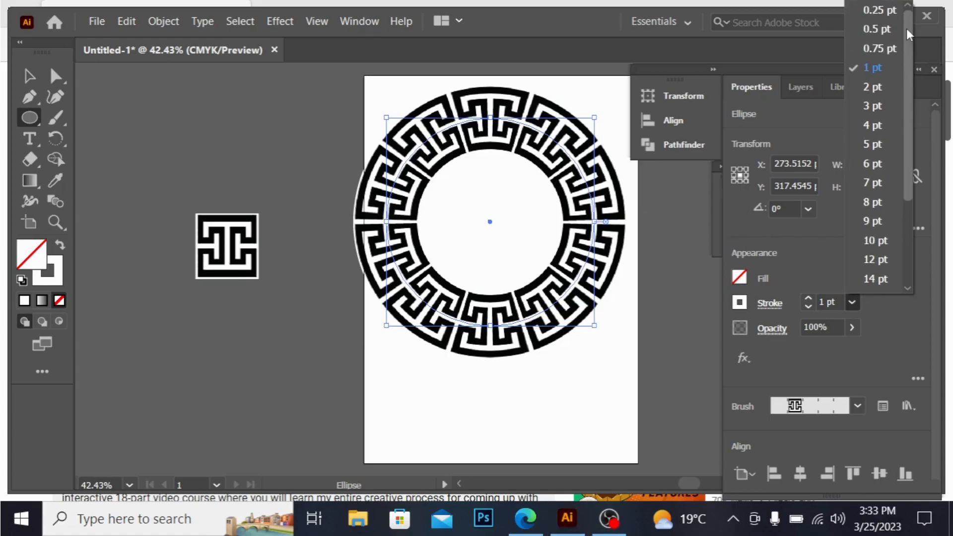
pyautogui.click(878, 31)
pyautogui.click(852, 302)
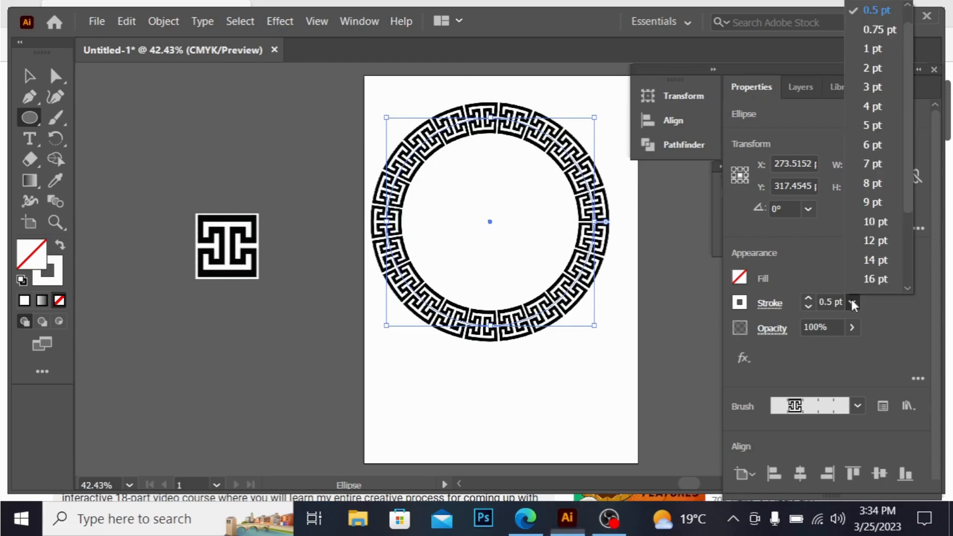
pyautogui.click(880, 29)
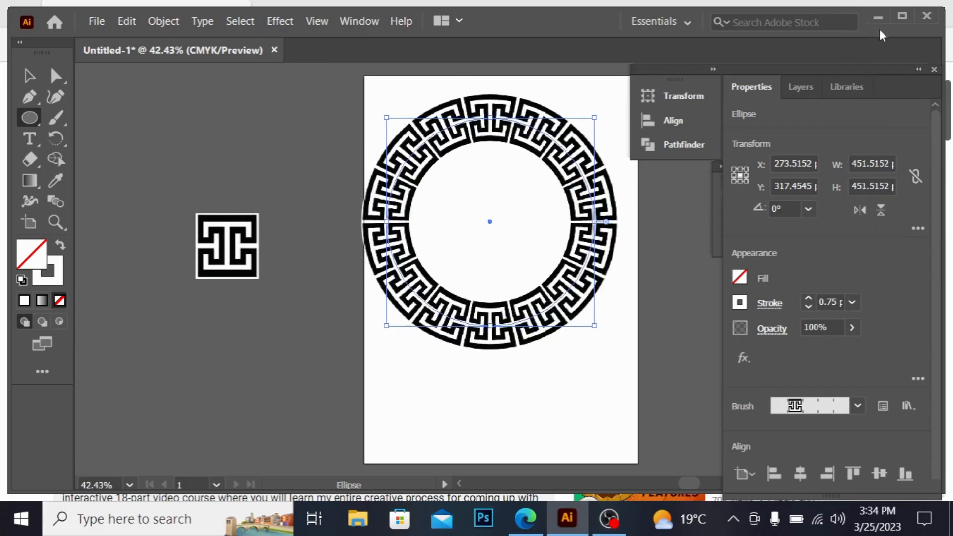
# Step: Try stroke weights of 3 pt, 4 pt and 0.75 pt on the patterned circle, and set it to 1 pt
pyautogui.click(853, 302)
pyautogui.click(886, 72)
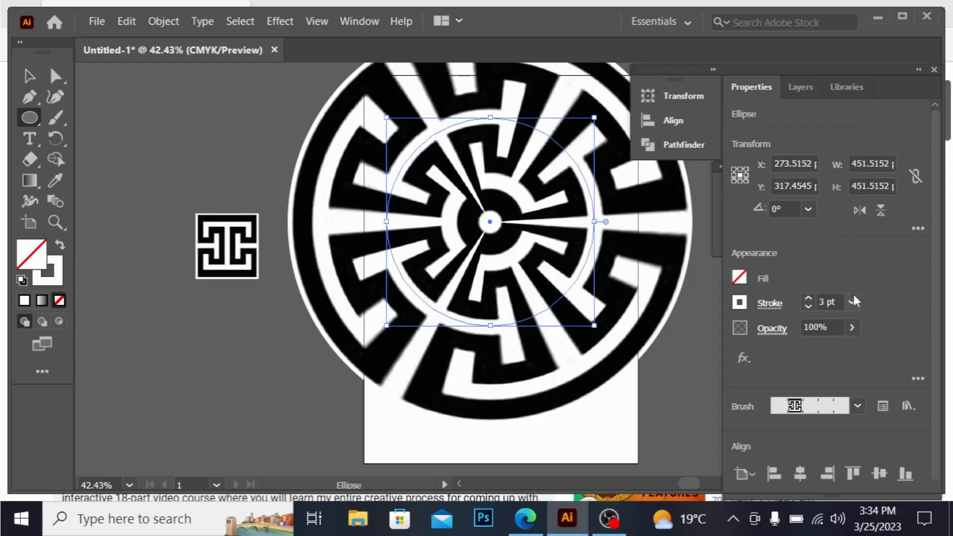
pyautogui.click(853, 301)
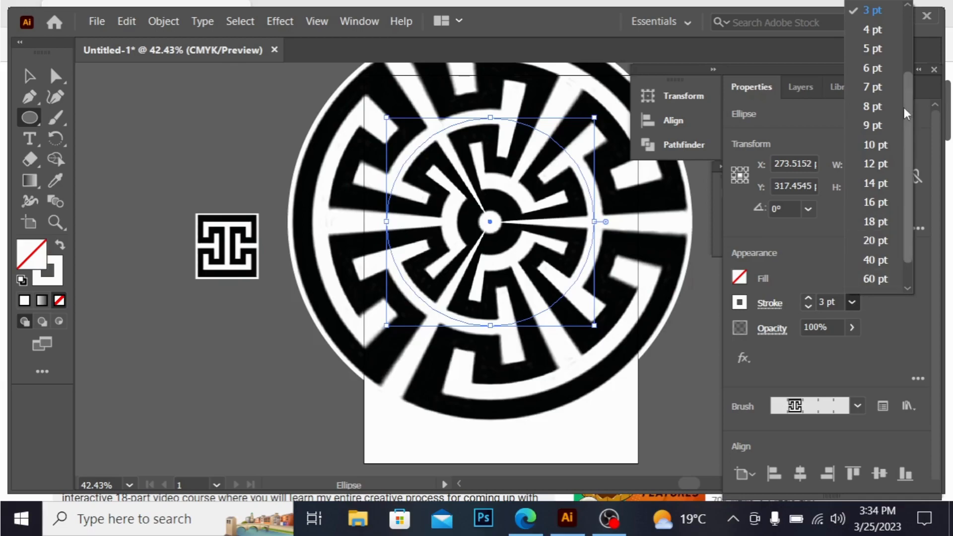
pyautogui.click(883, 29)
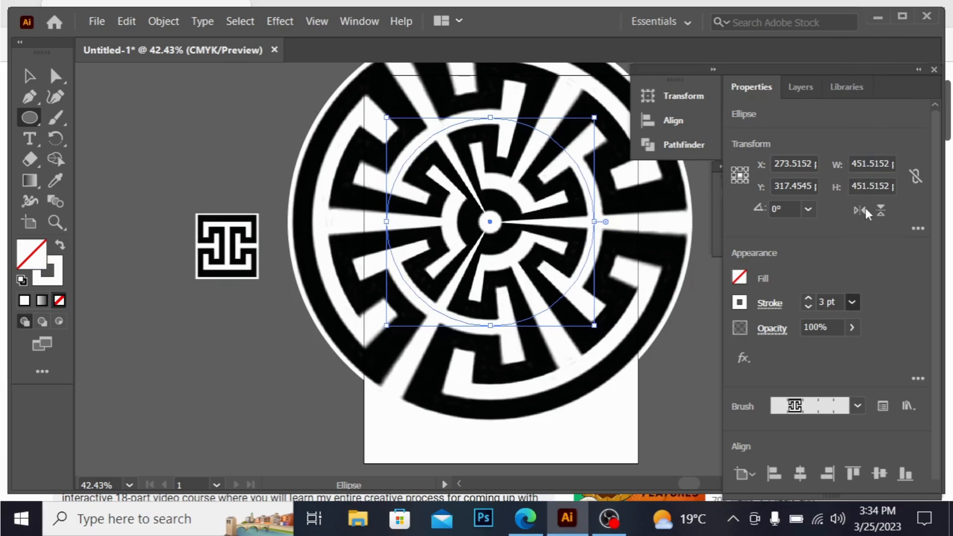
pyautogui.click(856, 301)
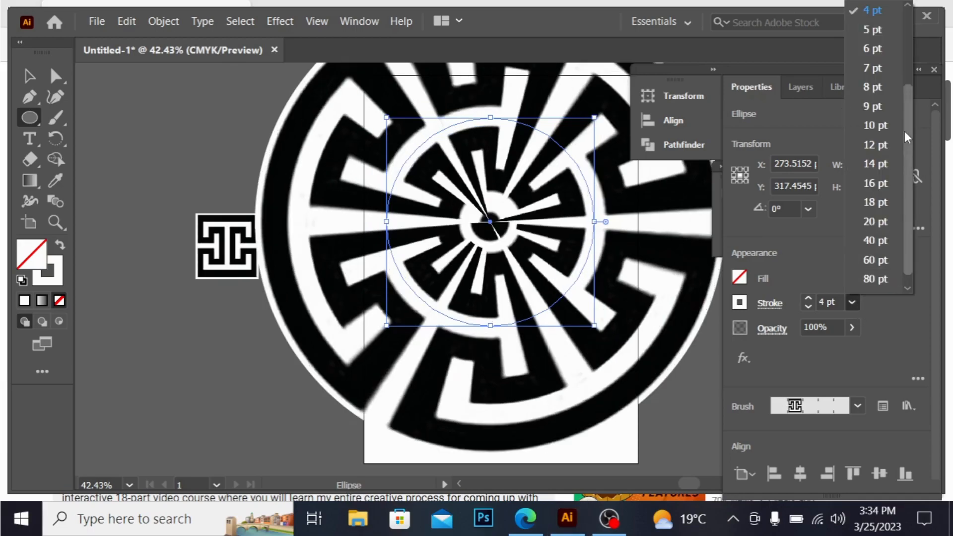
pyautogui.moveTo(905, 120); pyautogui.dragTo(914, 29)
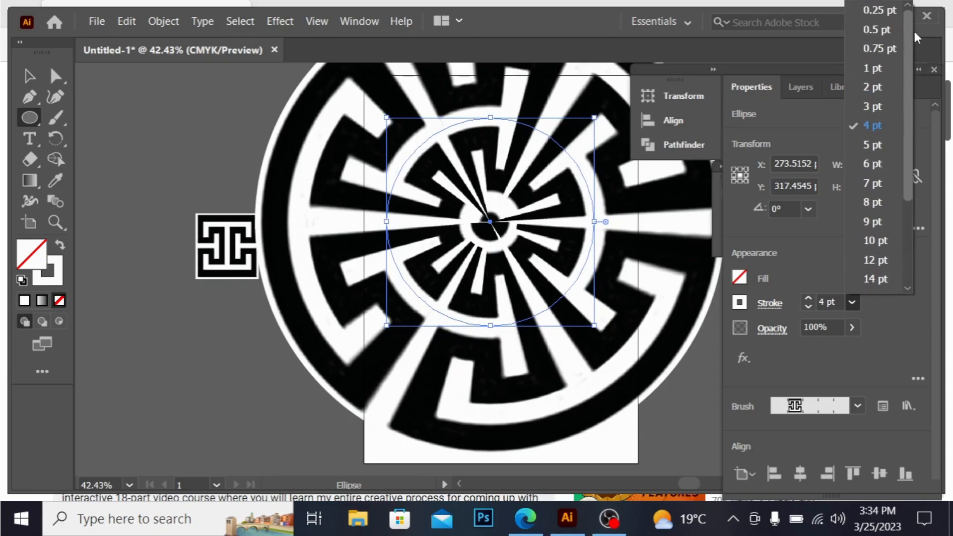
pyautogui.click(882, 49)
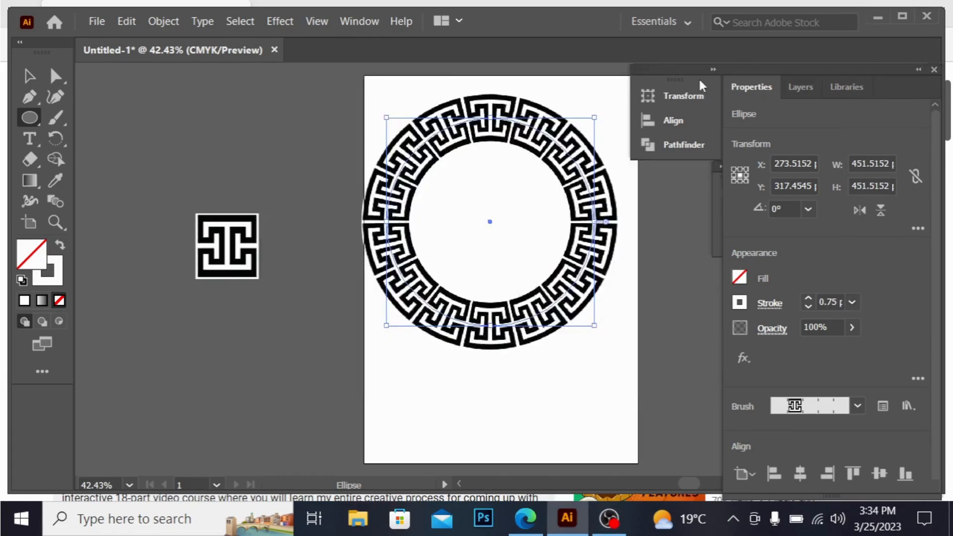
pyautogui.click(850, 301)
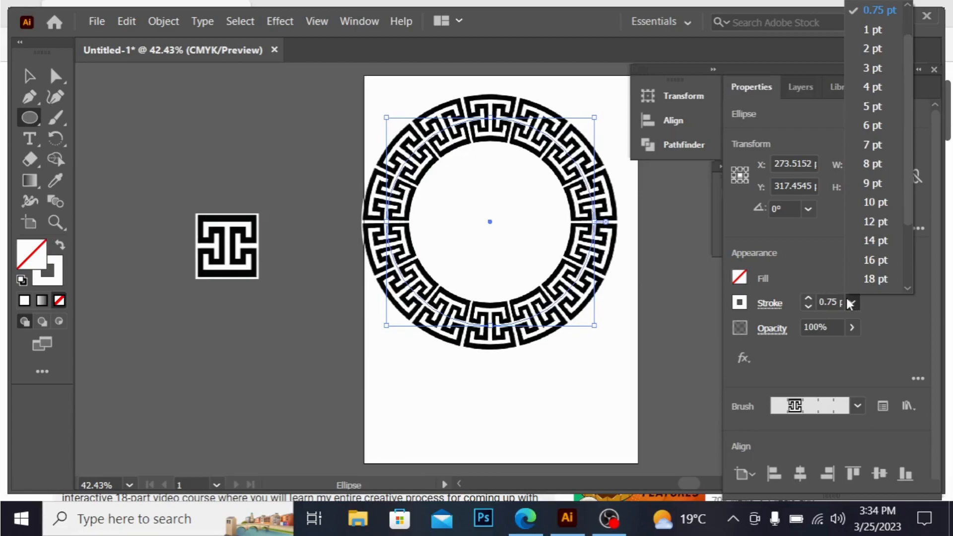
pyautogui.click(884, 35)
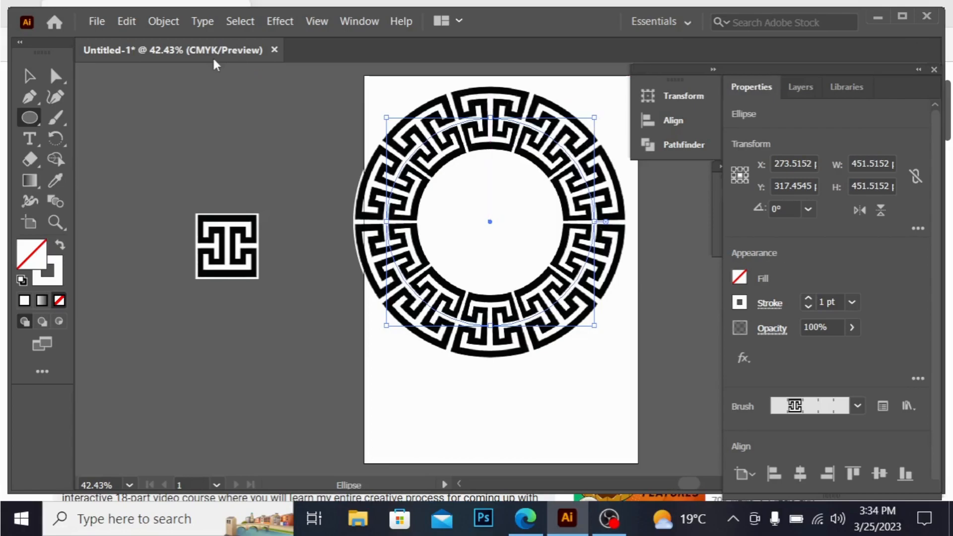
# Step: Move the patterned circle off the artboard and draw a hexagon about 482 by 418 pt on the artboard
pyautogui.click(29, 75)
pyautogui.moveTo(497, 139); pyautogui.dragTo(235, 82)
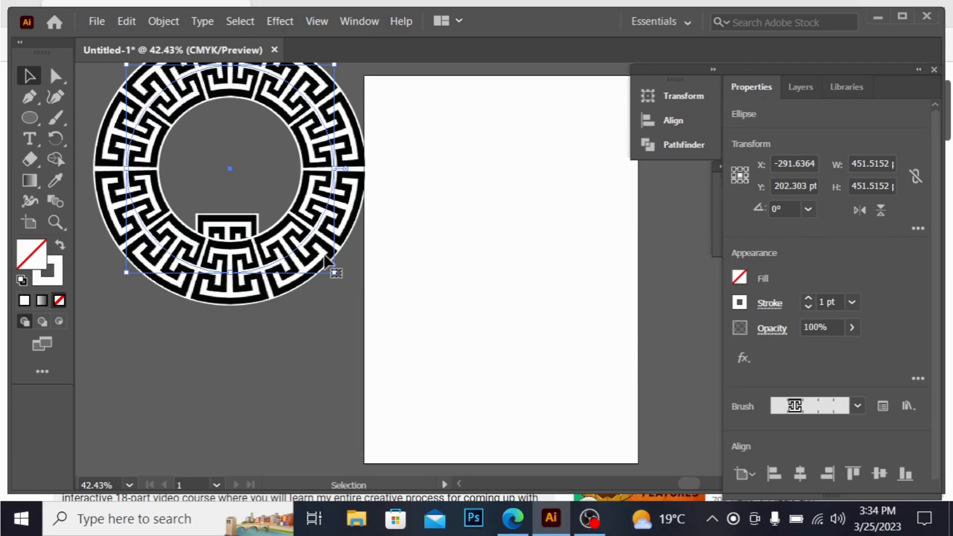
pyautogui.click(38, 121)
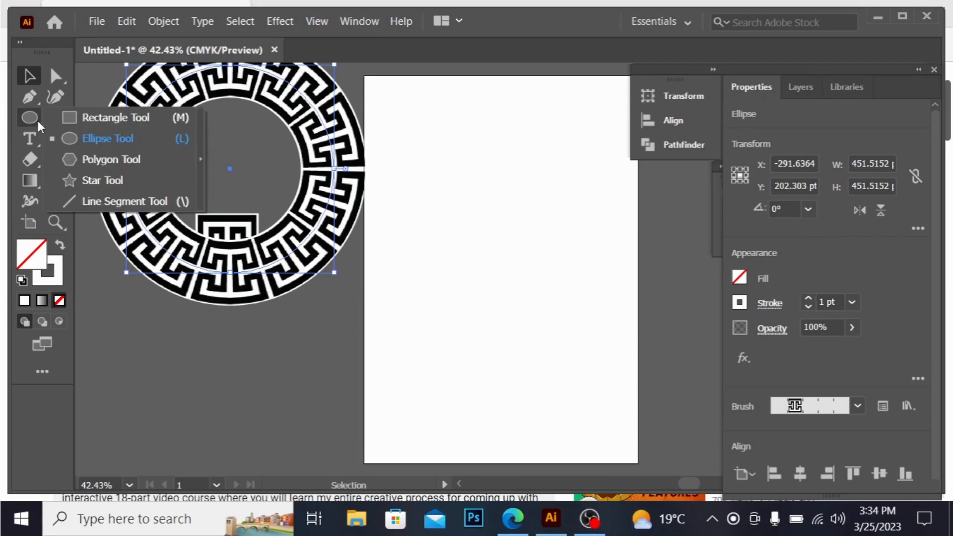
pyautogui.click(137, 156)
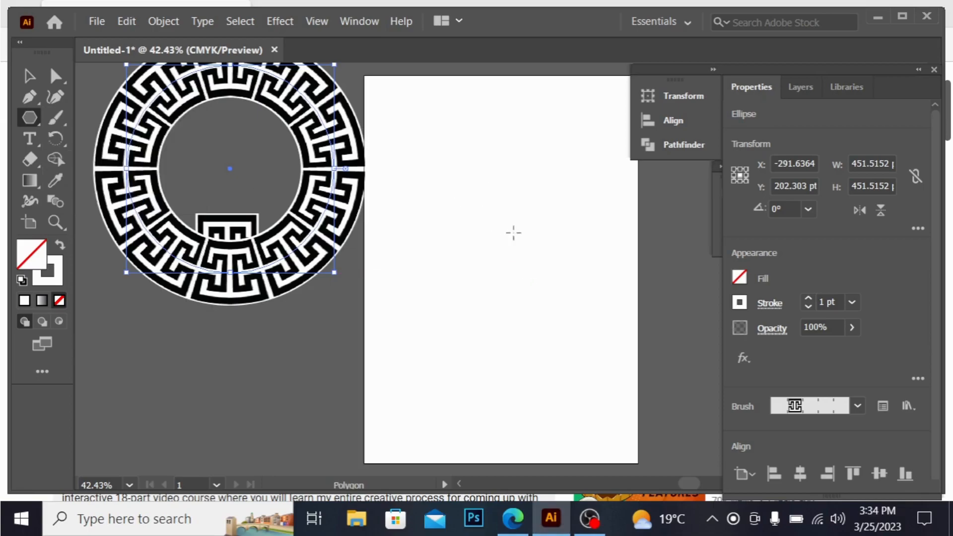
pyautogui.moveTo(523, 235); pyautogui.dragTo(601, 313)
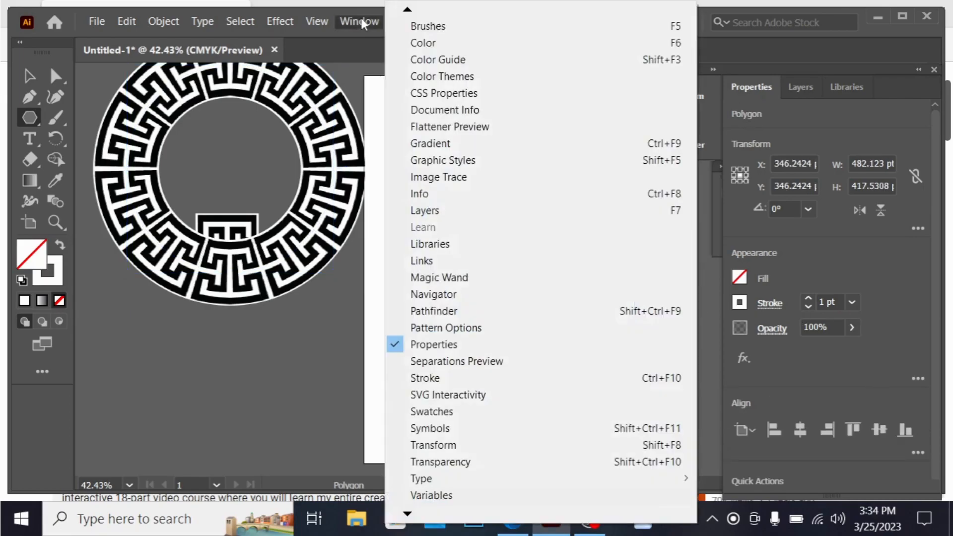
# Step: Apply the key-motif pattern brush to the hexagon and set its stroke weight to 0.5 pt
pyautogui.click(361, 21)
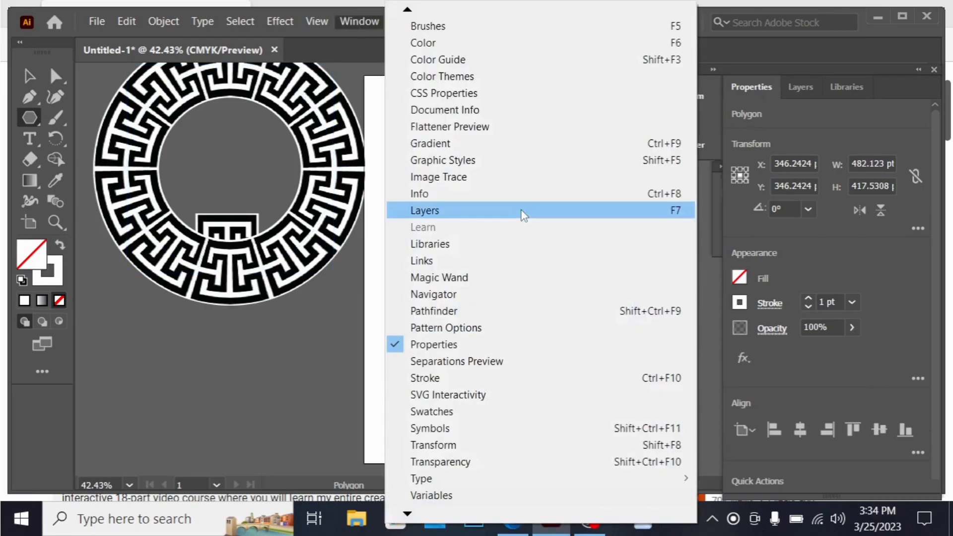
pyautogui.click(471, 28)
pyautogui.click(617, 373)
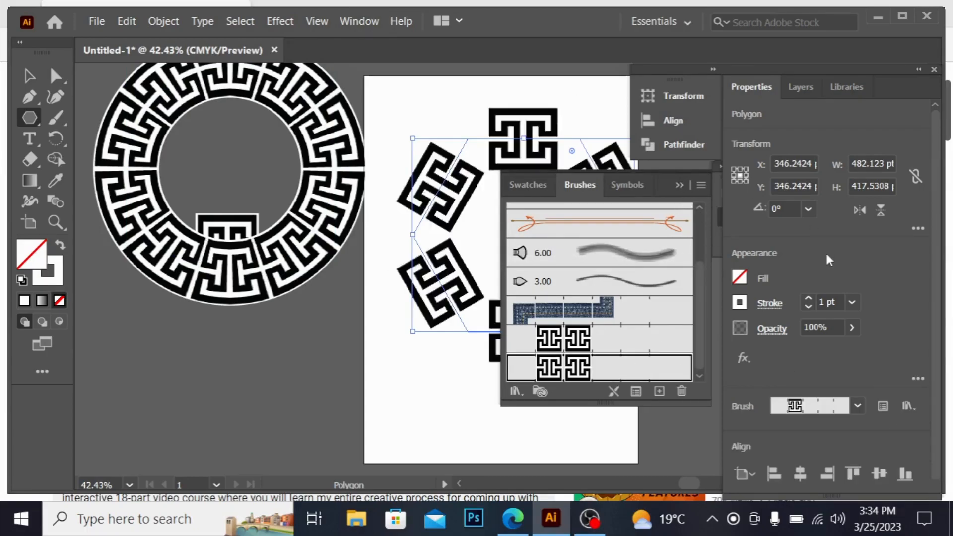
pyautogui.click(852, 302)
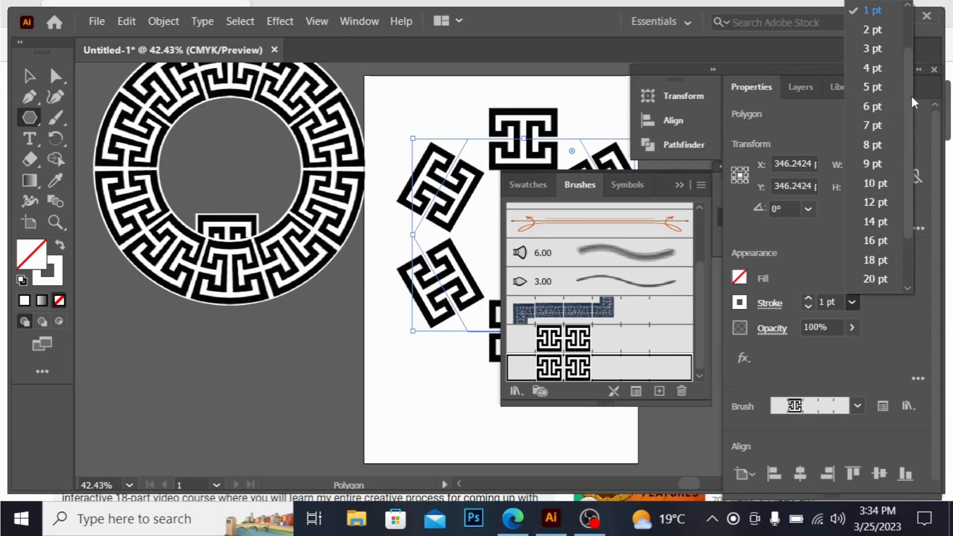
pyautogui.moveTo(909, 97); pyautogui.dragTo(912, 44)
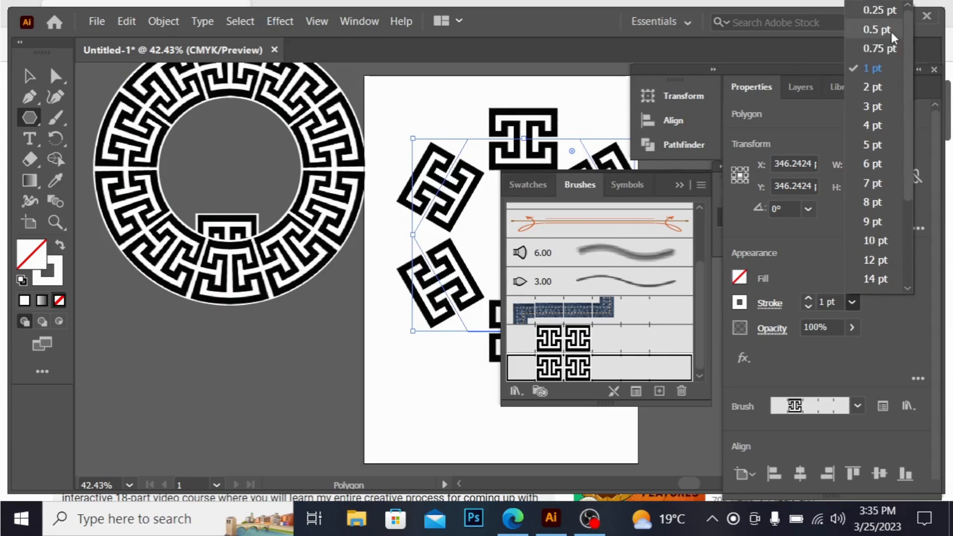
pyautogui.click(891, 32)
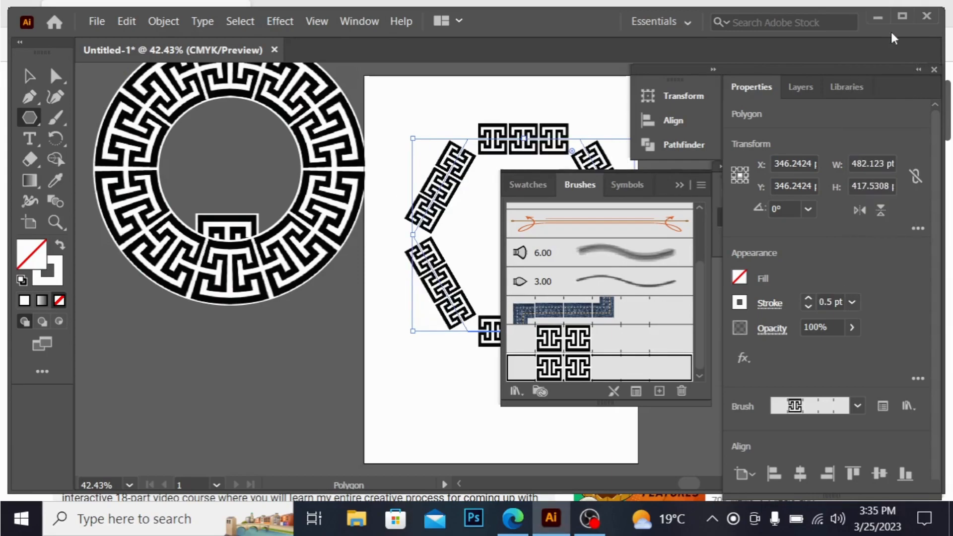
# Step: Move the patterned hexagon off the artboard to just below the patterned circle
pyautogui.click(681, 177)
pyautogui.click(54, 76)
pyautogui.moveTo(540, 158); pyautogui.dragTo(231, 318)
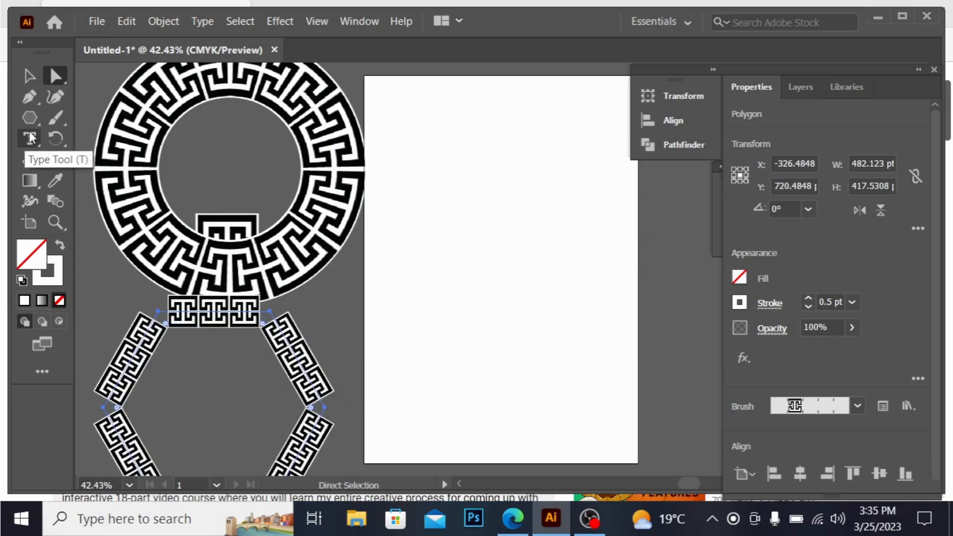
# Step: Draw a vertical line about 568 pt long on the artboard and apply the key-motif pattern brush to it
pyautogui.click(29, 118)
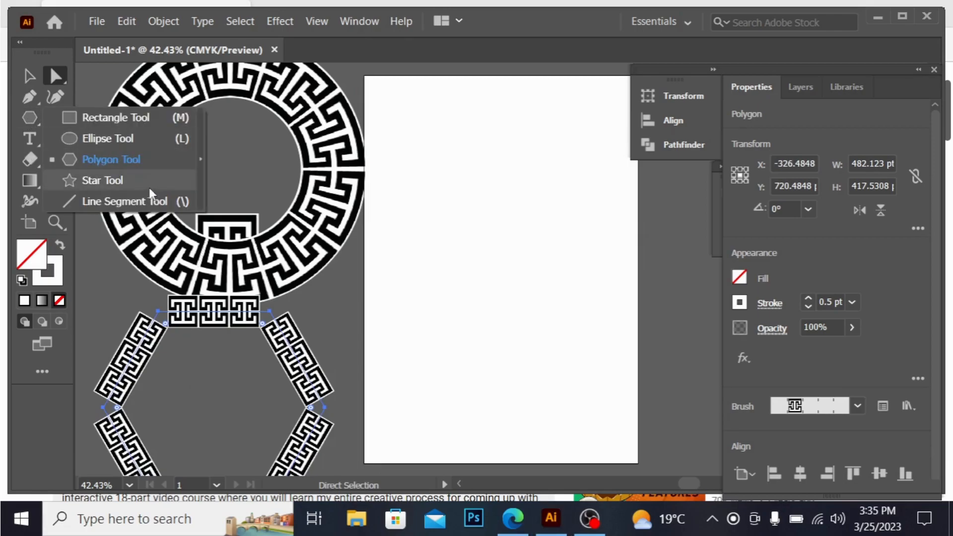
pyautogui.click(130, 201)
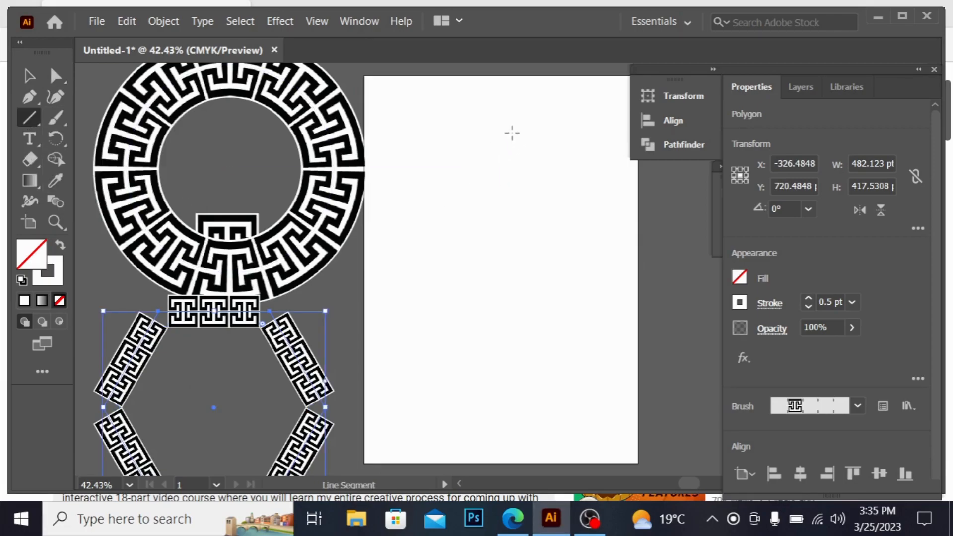
pyautogui.moveTo(510, 132); pyautogui.dragTo(511, 395)
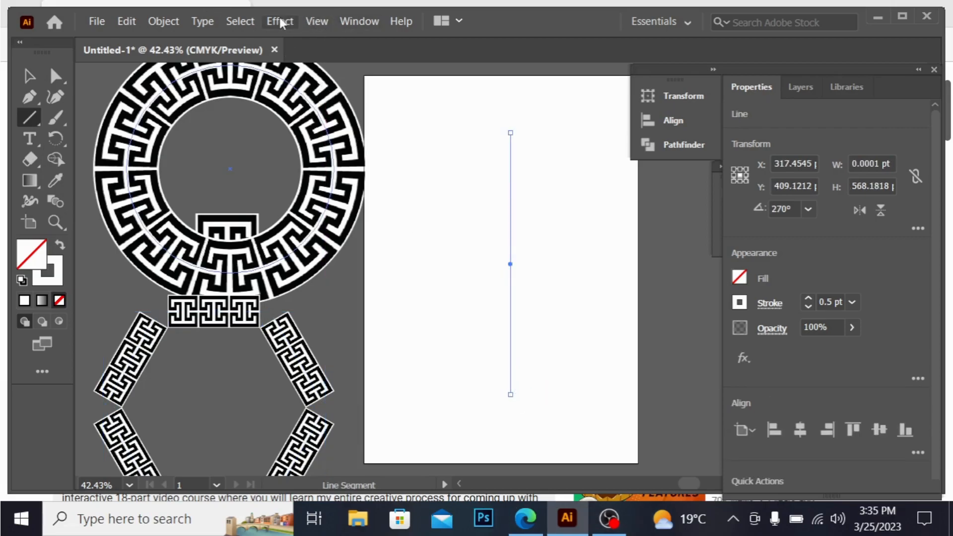
pyautogui.click(919, 72)
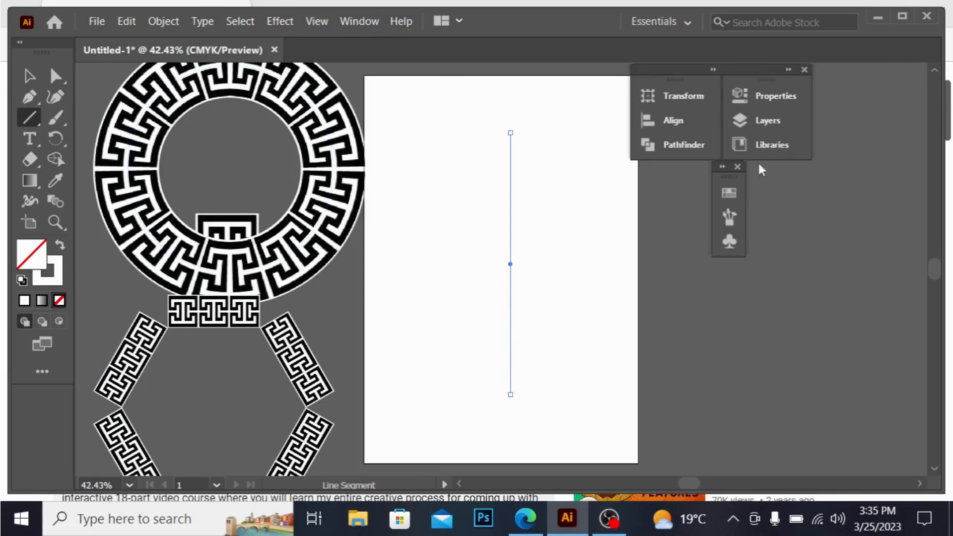
pyautogui.click(723, 168)
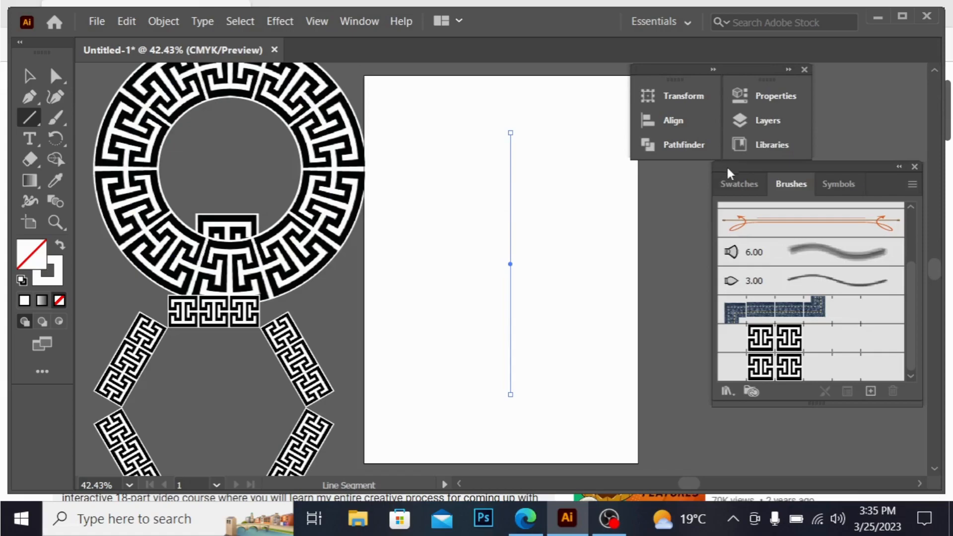
pyautogui.click(792, 370)
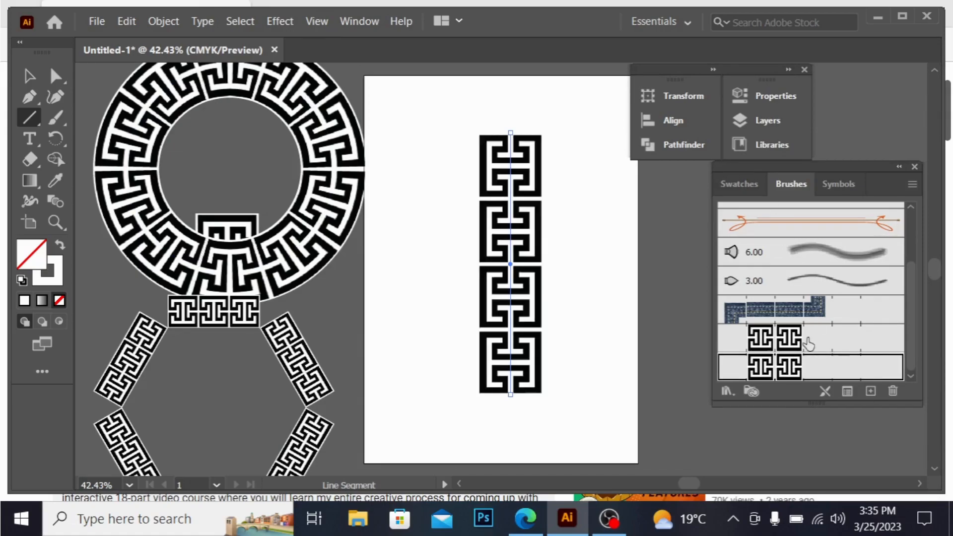
# Step: Set the patterned line's stroke weight to 0.5 pt
pyautogui.click(765, 98)
pyautogui.click(633, 297)
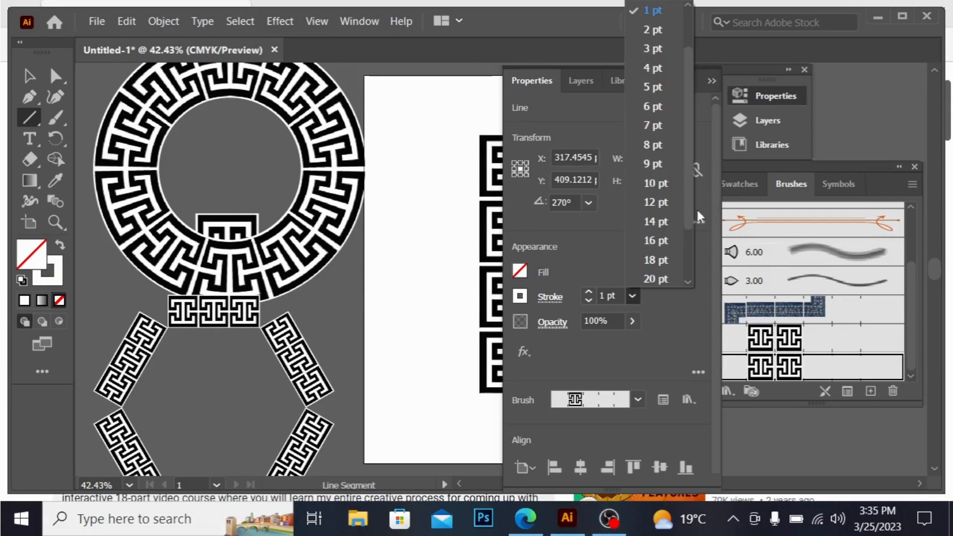
pyautogui.scroll(1, 688, 67)
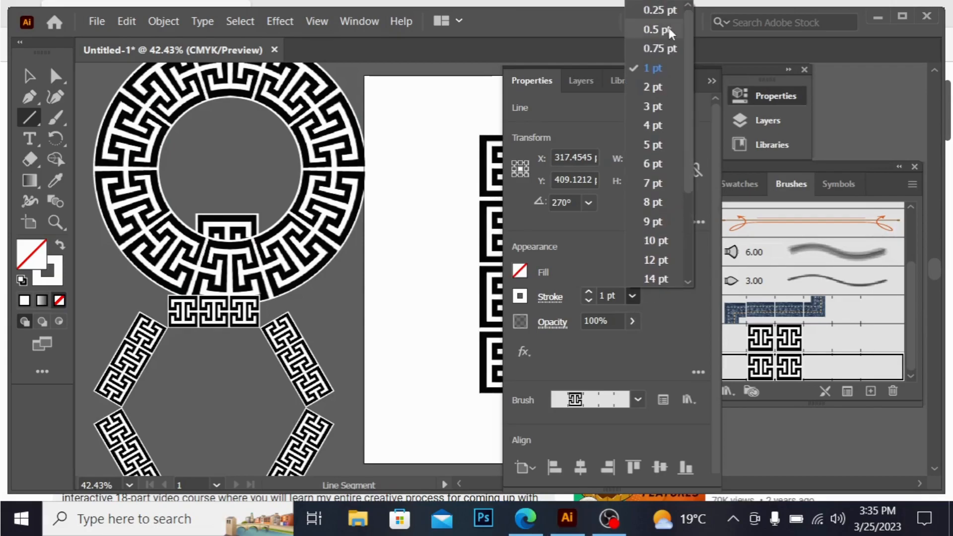
pyautogui.click(668, 26)
pyautogui.click(711, 79)
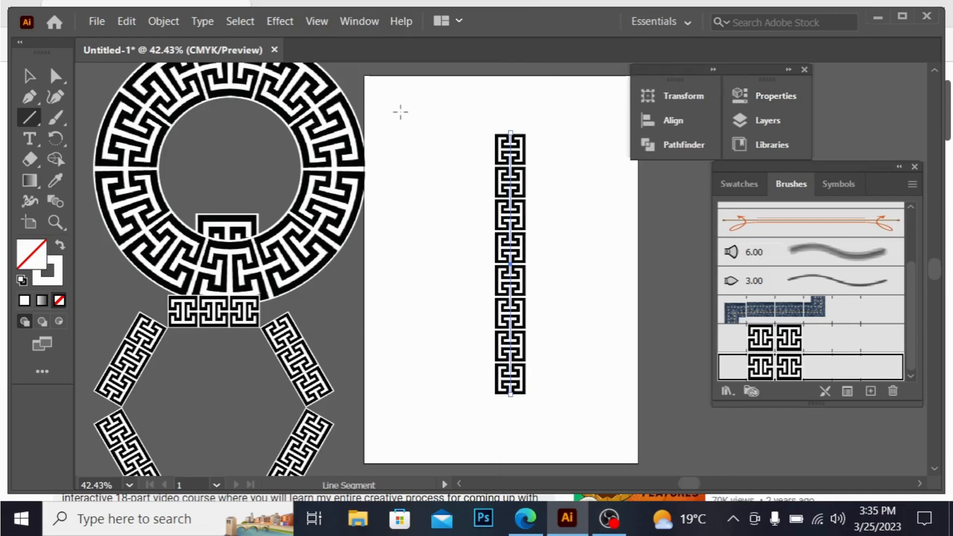
# Step: Move the patterned circle and the patterned hexagon back onto the artboard, overlapping the vertical line
pyautogui.press('v')
pyautogui.moveTo(344, 259); pyautogui.dragTo(500, 213)
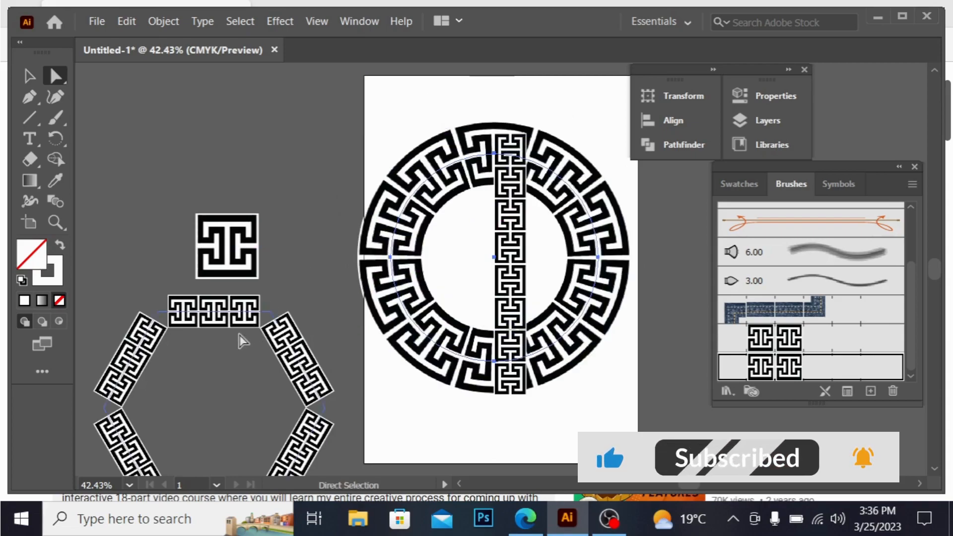
pyautogui.moveTo(224, 304); pyautogui.dragTo(556, 169)
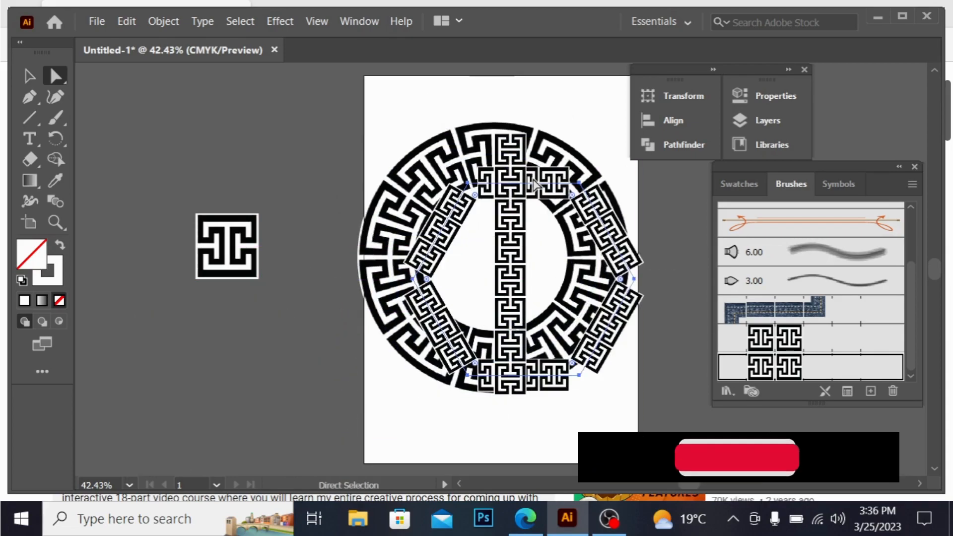